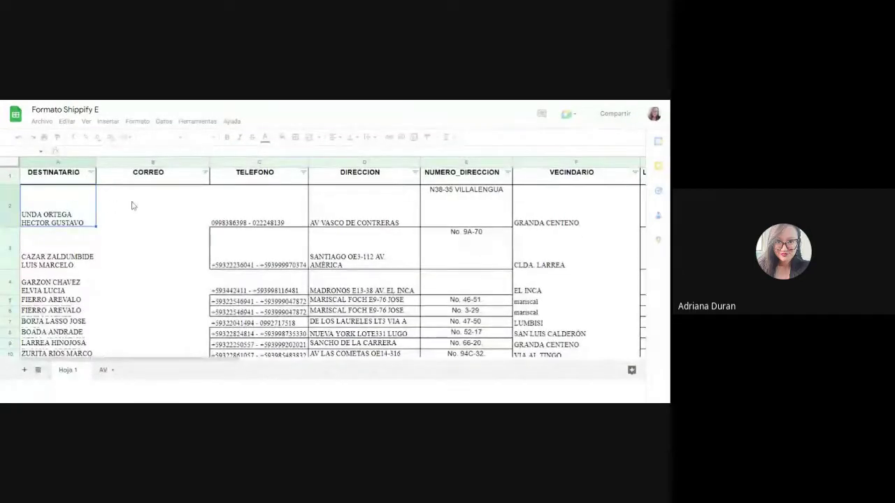
Examine the first delivery record's recipient, e-mail, phone, address, address number, neighbourhood, coordinates, city and instructions fields in row 2.
click(258, 224)
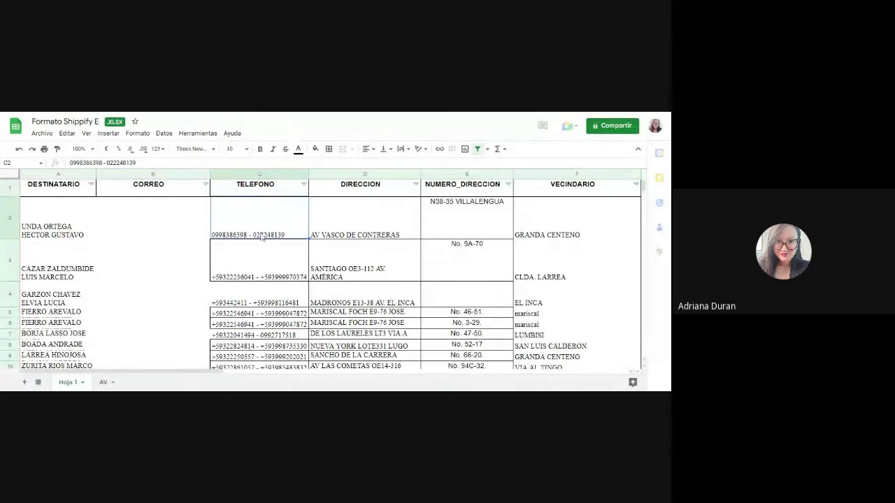
click(24, 213)
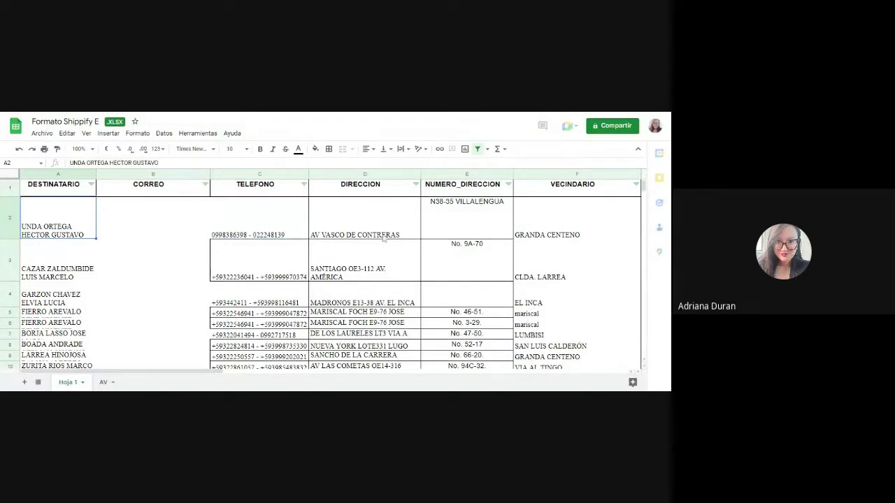
click(383, 238)
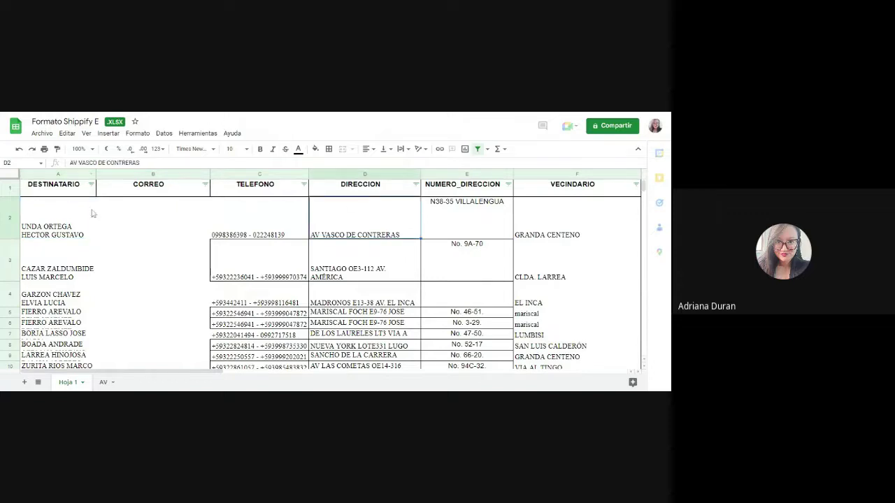
click(144, 214)
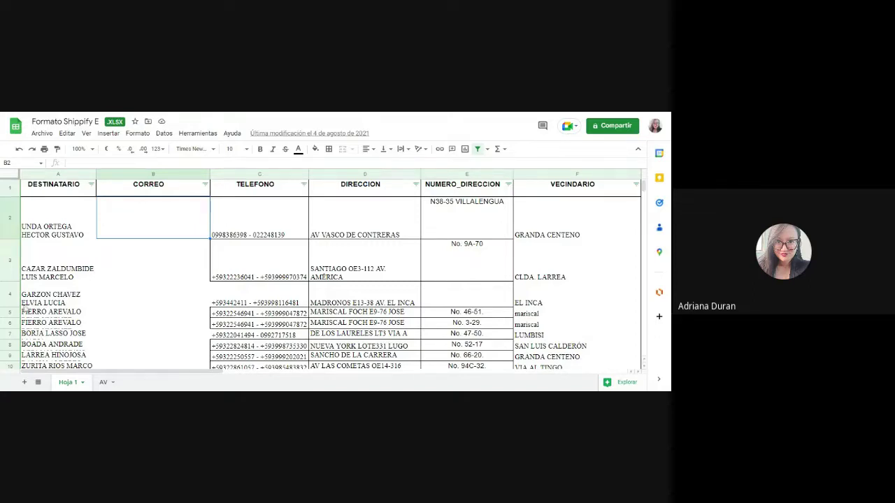
click(493, 222)
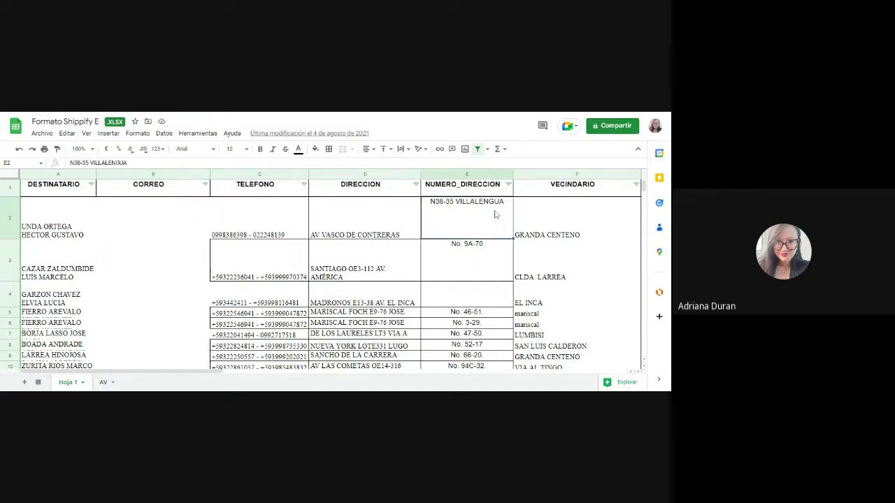
key(Right)
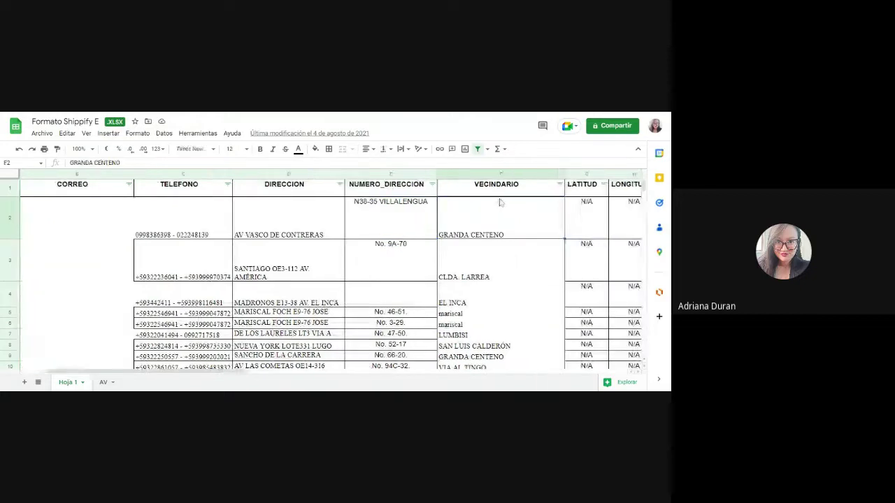
key(Right)
key(Right)
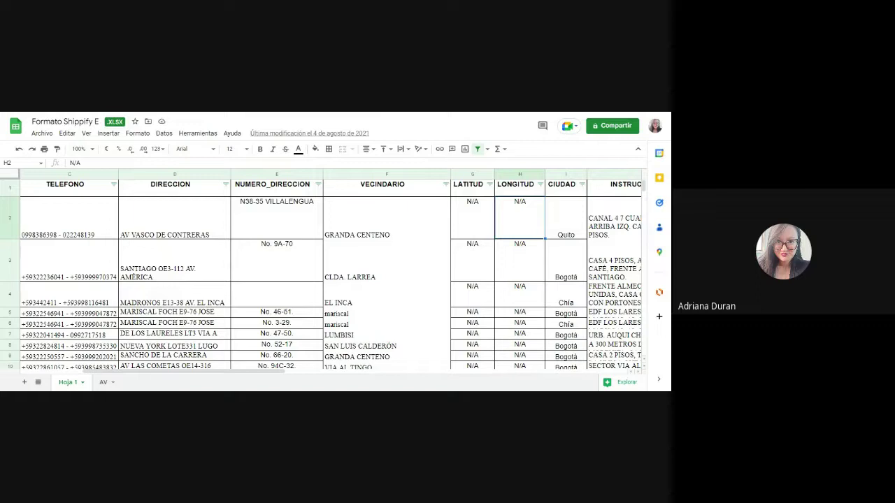
key(Right)
key(Right)
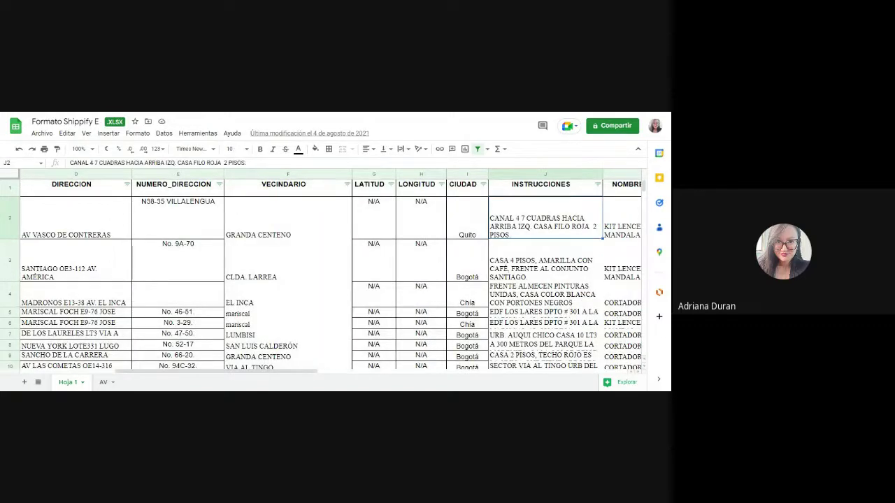
Examine row 2's product name, quantity, ID, size, cash-on-delivery, reference, delivery time, label, weight and price fields.
key(Right)
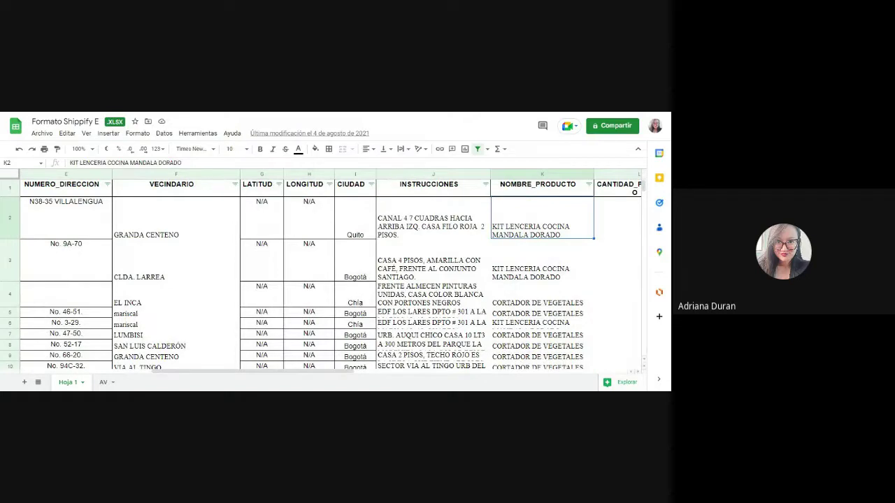
key(Right)
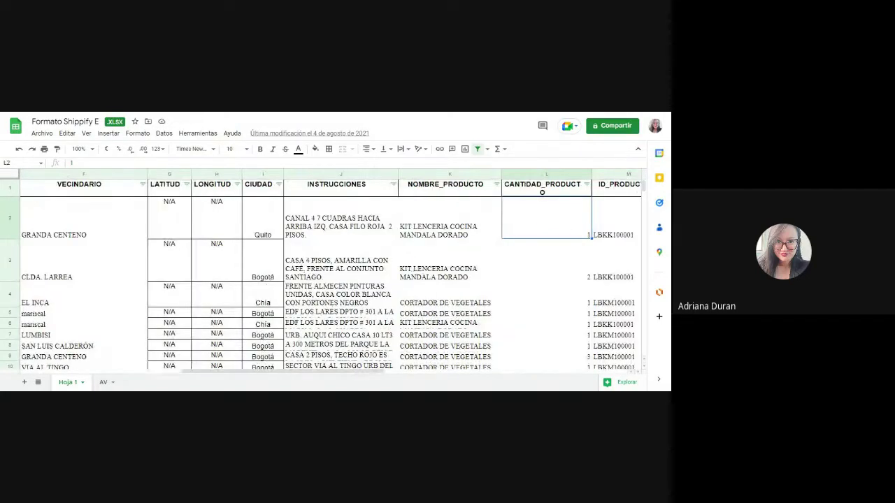
key(Right)
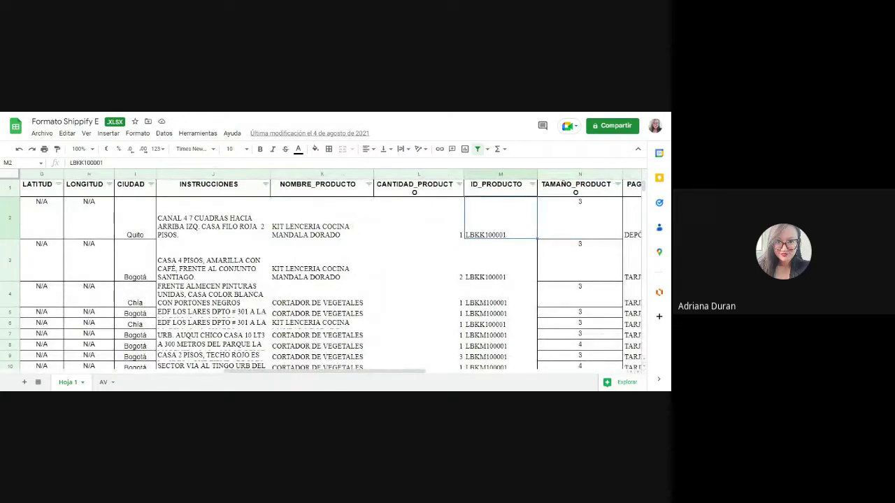
key(Right)
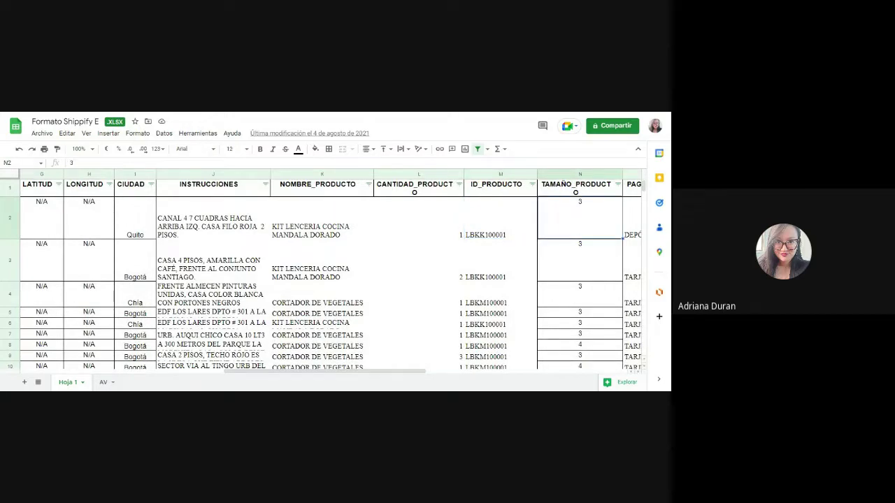
key(Right)
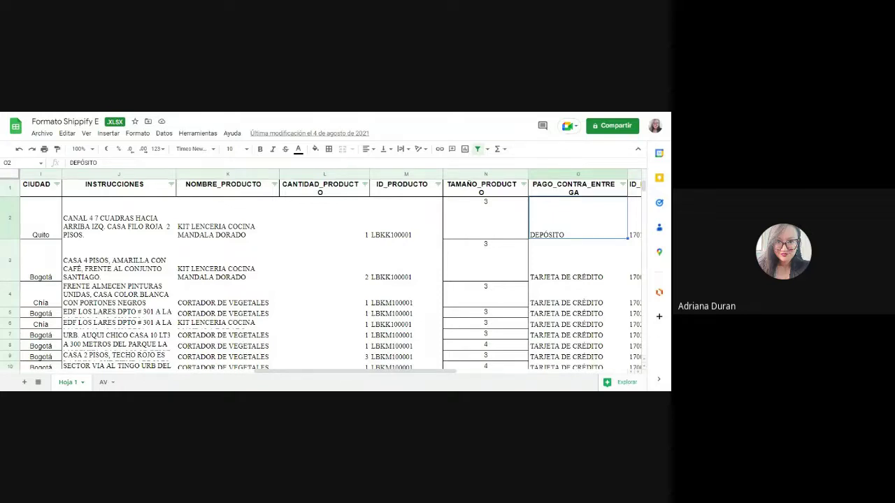
click(635, 219)
click(422, 218)
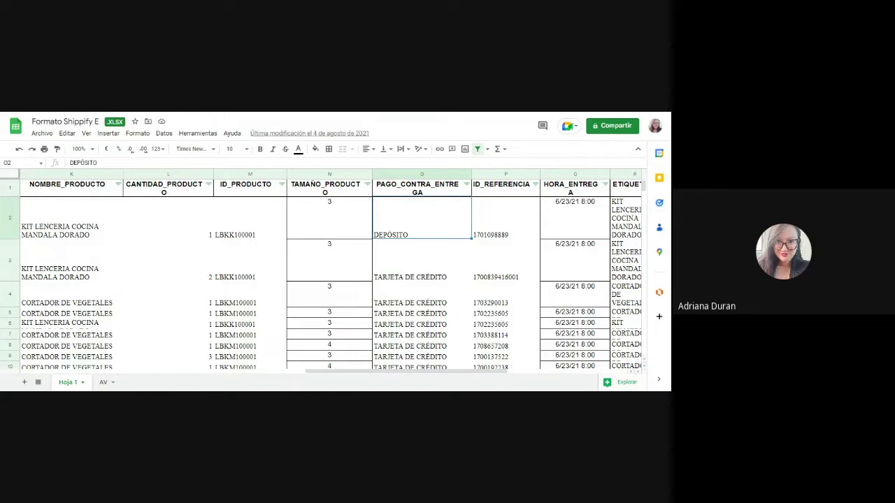
click(506, 218)
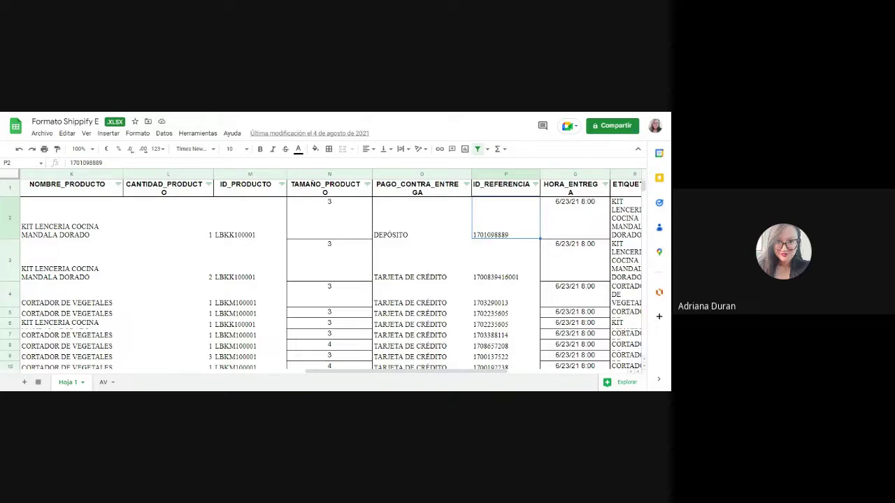
click(575, 218)
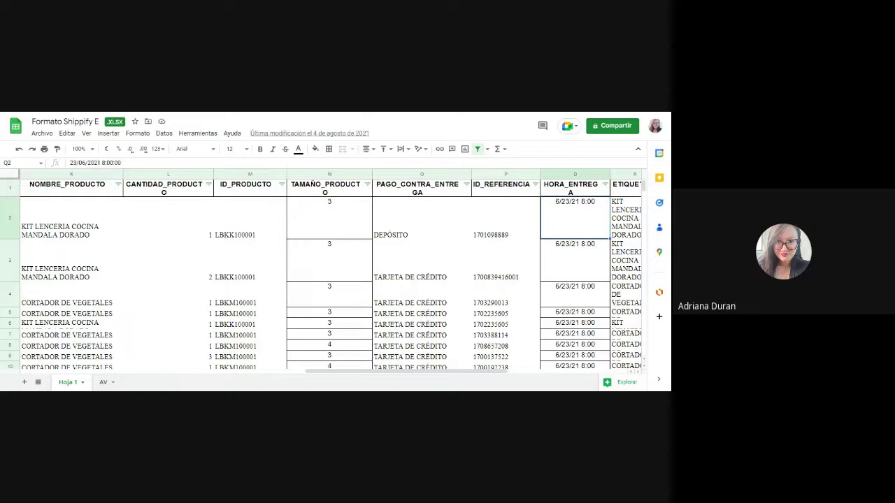
click(626, 218)
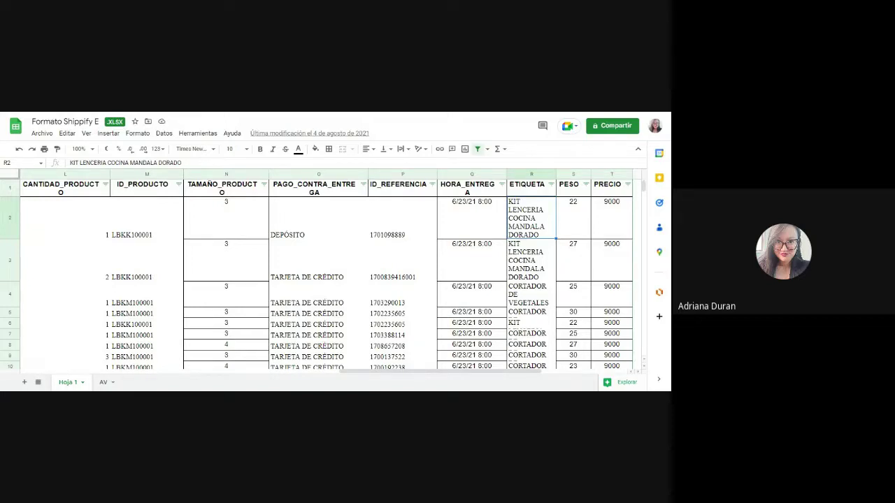
click(573, 218)
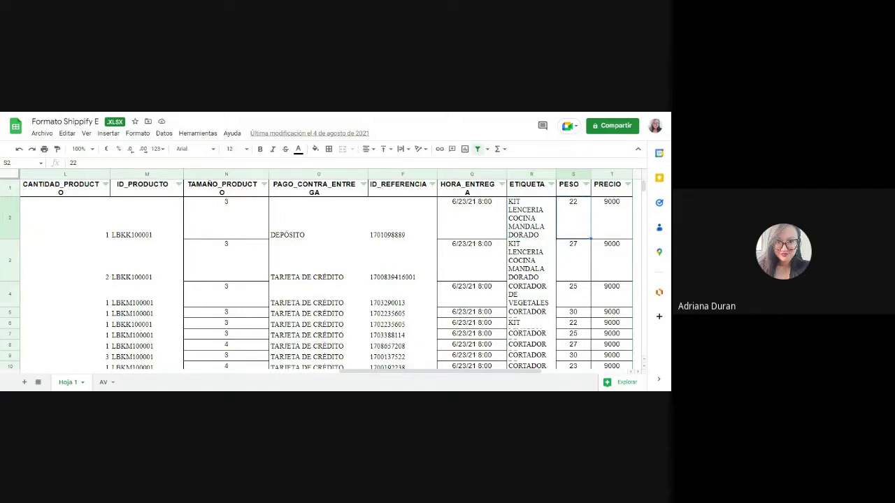
click(611, 218)
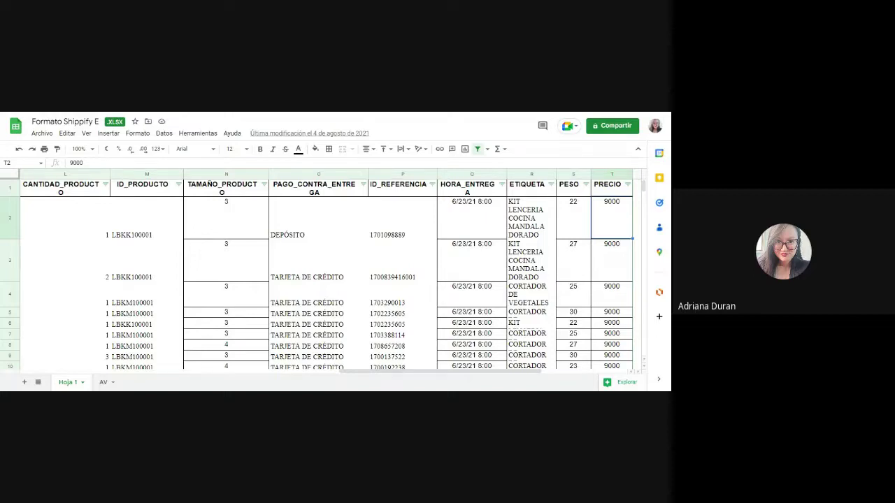
Go back along row 2 from the price column past the city column to review the record's fields again.
click(573, 218)
key(Left)
key(Left)
key(Left)
key(Left)
key(Left)
key(Left)
key(Left)
key(Left)
key(Left)
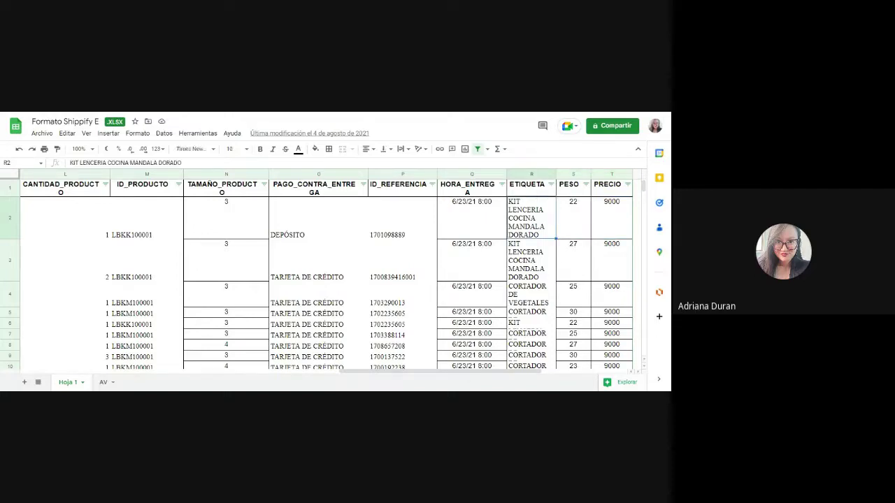
key(Left)
key(Left)
key(Left)
key(Left)
key(Left)
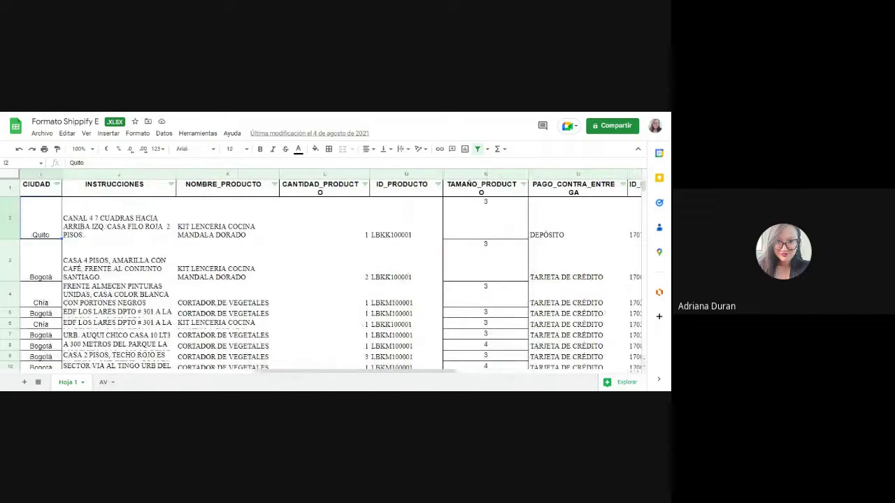
key(Left)
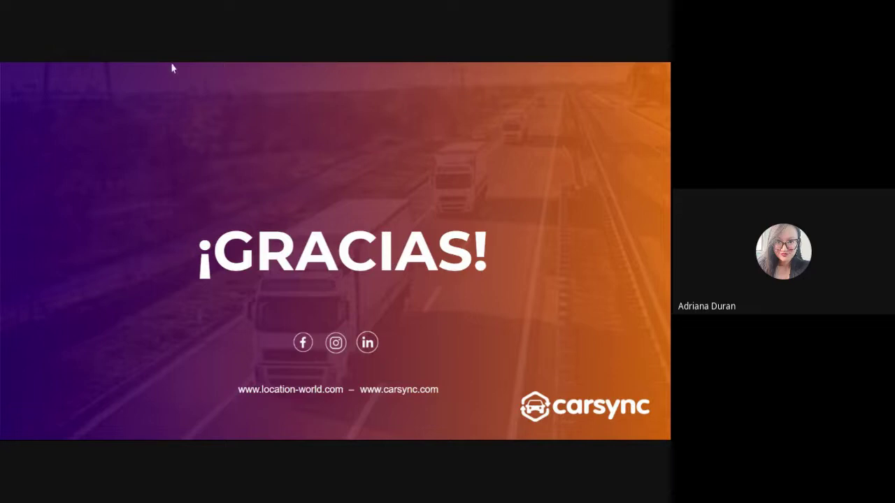
Leave the closing slide and view the beginning of the carsync web page in the browser.
key(Escape)
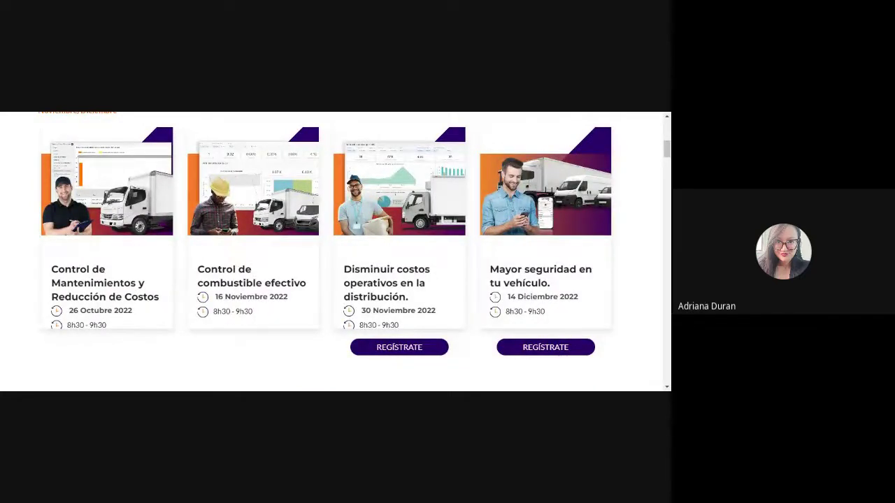
scroll(326, 128, up, 10)
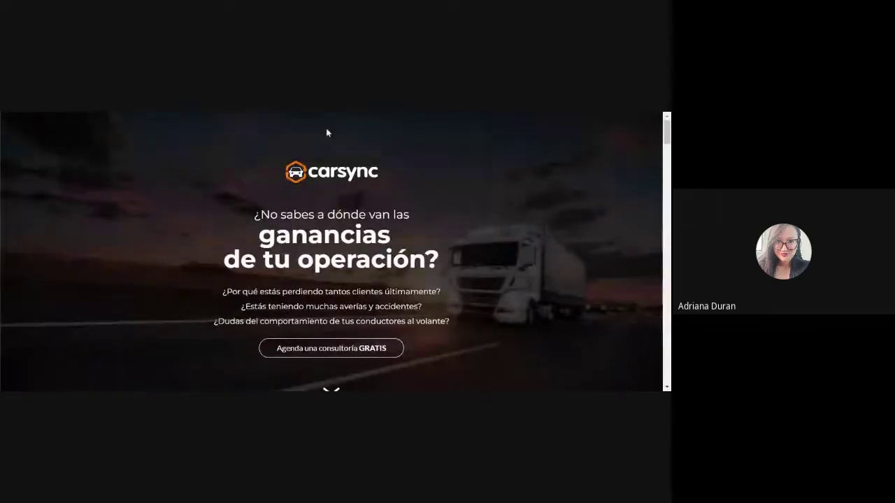